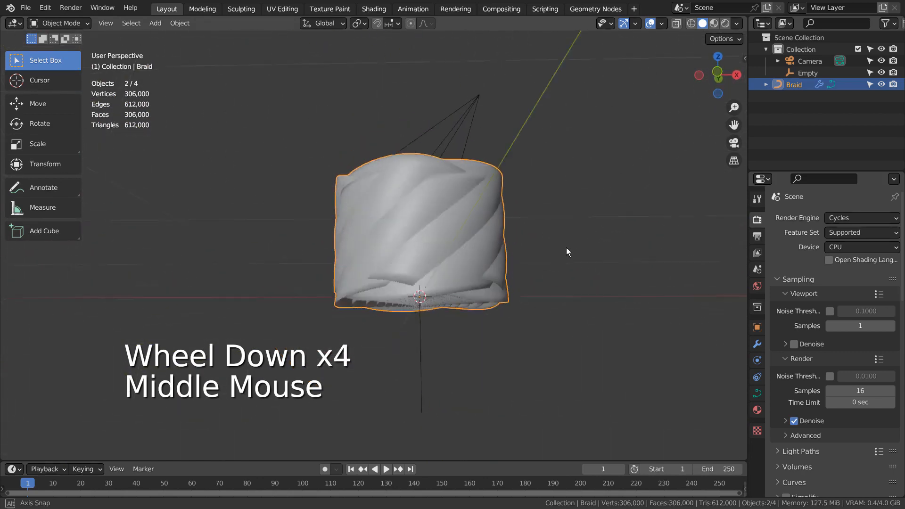
Hide the Braid object in the viewport and show it again
{"action": "left_click", "coordinate": [489, 326]}
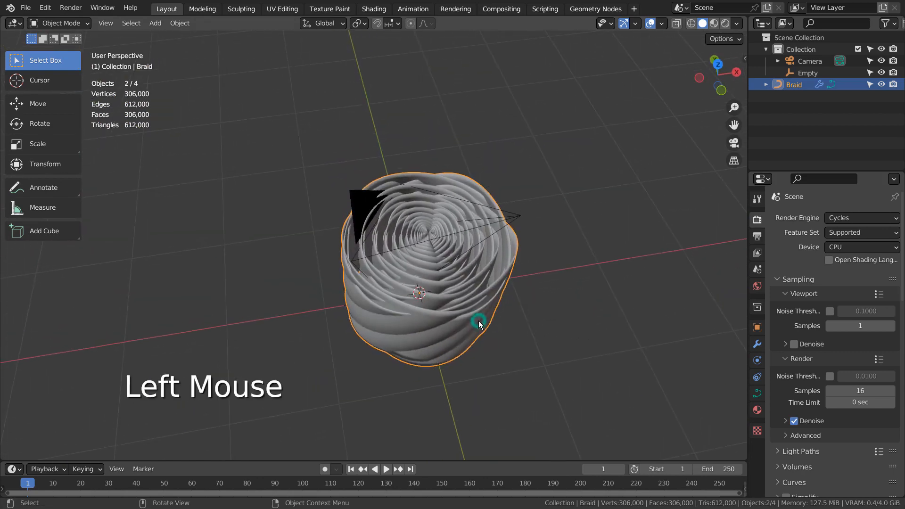
{"action": "key", "text": "h"}
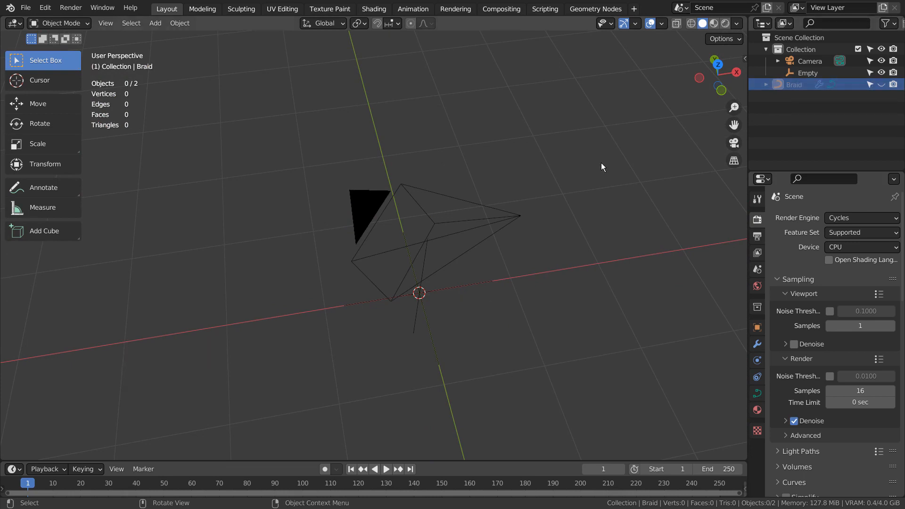
{"action": "left_click", "coordinate": [881, 84]}
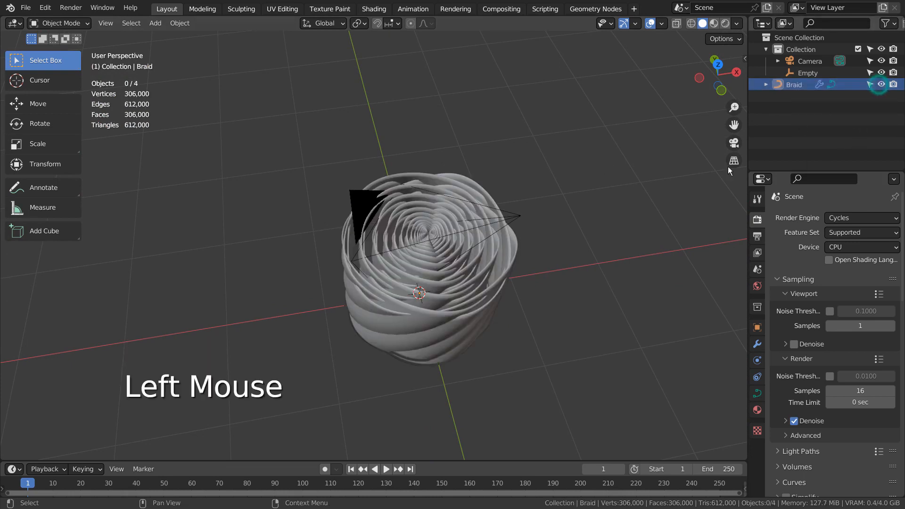
Examine the Array, Screw, Solidify and SimpleDeform modifier settings of the Braid object in an enlarged view
{"action": "left_click", "coordinate": [493, 266]}
{"action": "left_click", "coordinate": [757, 343]}
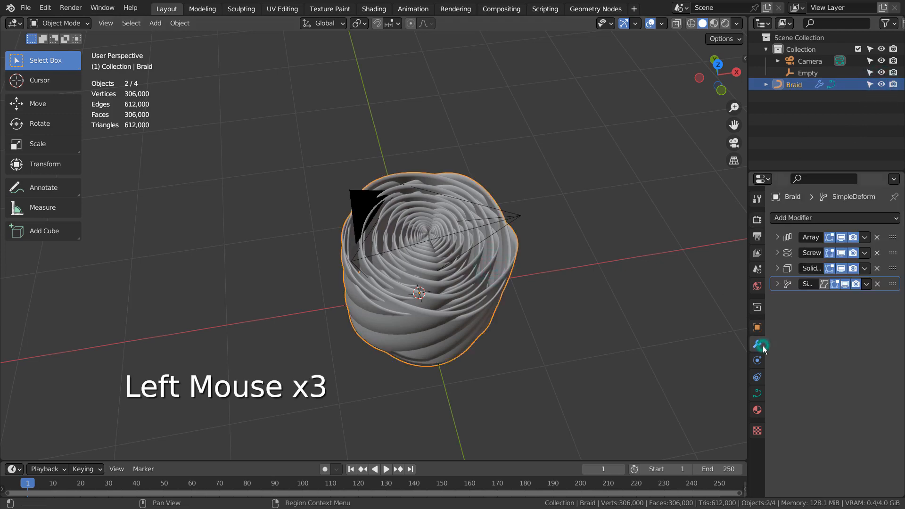
{"action": "key", "text": "ctrl+space"}
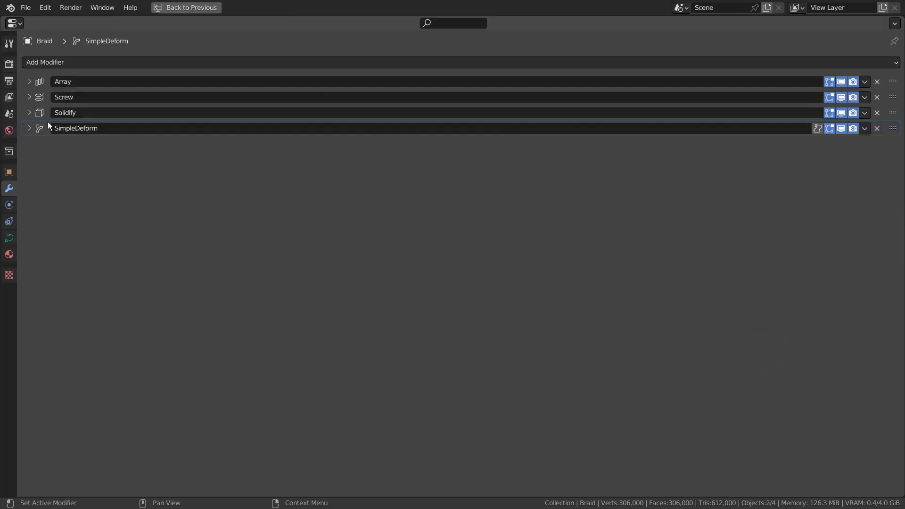
{"action": "left_click_drag", "start_coordinate": [32, 129], "coordinate": [29, 82]}
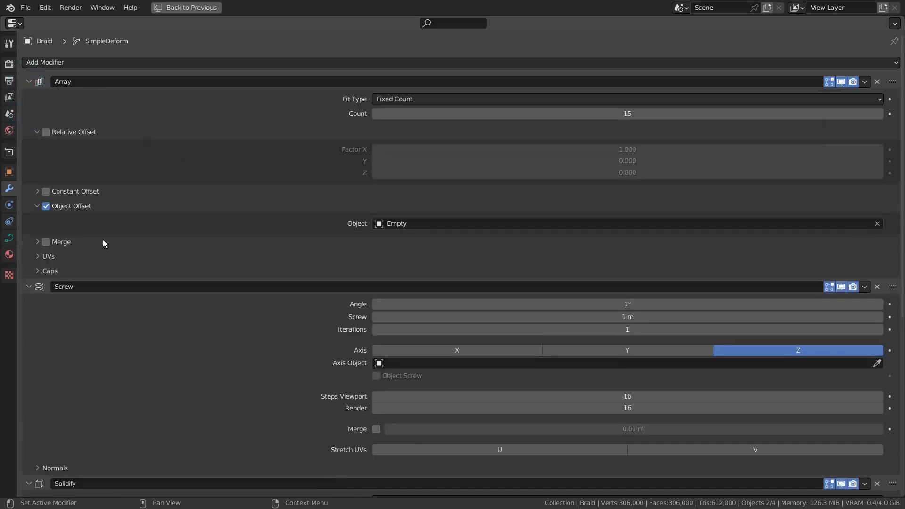
{"action": "scroll", "coordinate": [74, 289], "scroll_direction": "down", "scroll_amount": 10}
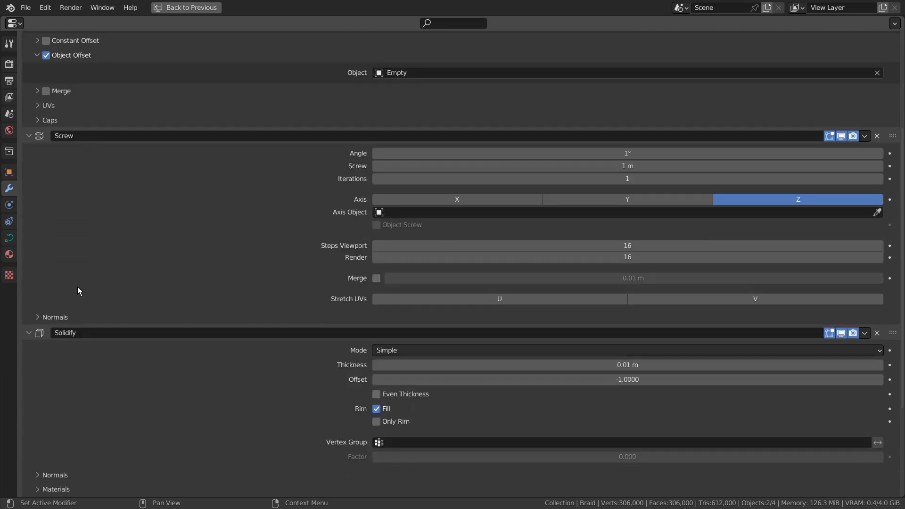
{"action": "scroll", "coordinate": [89, 264], "scroll_direction": "down", "scroll_amount": 3}
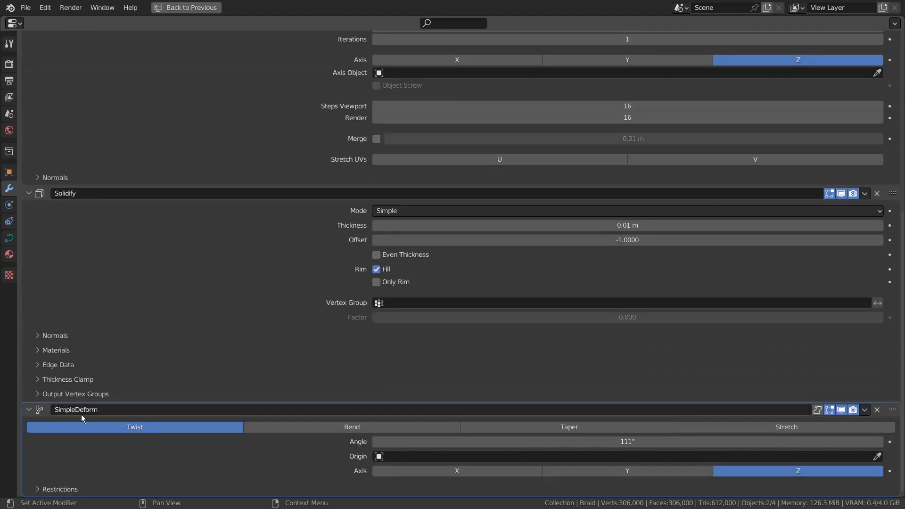
{"action": "scroll", "coordinate": [559, 305], "scroll_direction": "up", "scroll_amount": 12}
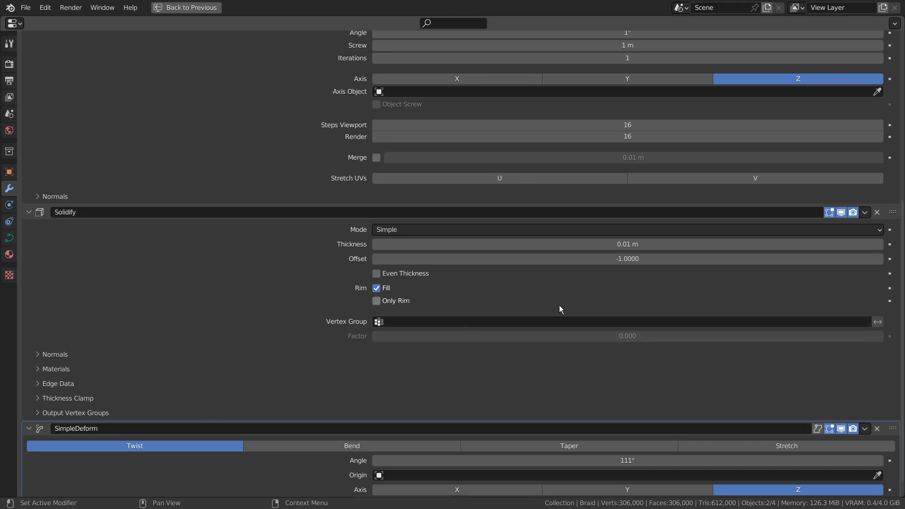
{"action": "key", "text": "ctrl+space"}
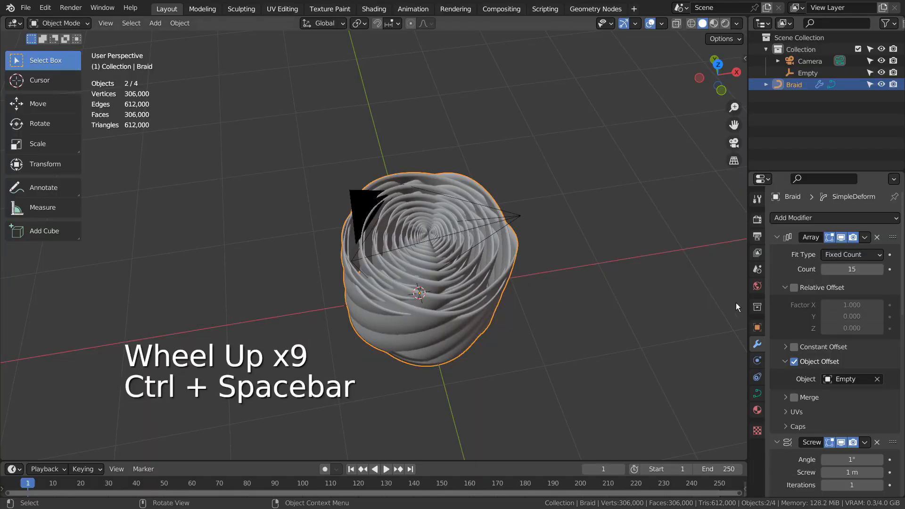
Collapse the settings of all four modifiers on the Braid object
{"action": "left_click", "coordinate": [777, 237]}
{"action": "left_click", "coordinate": [777, 253]}
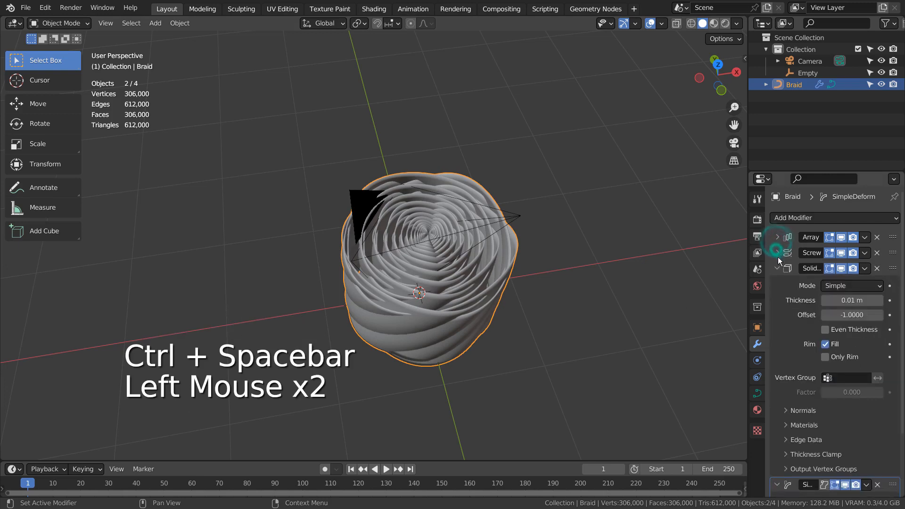
{"action": "left_click", "coordinate": [778, 268]}
{"action": "left_click", "coordinate": [779, 267]}
{"action": "left_click", "coordinate": [784, 285]}
{"action": "left_click", "coordinate": [777, 284]}
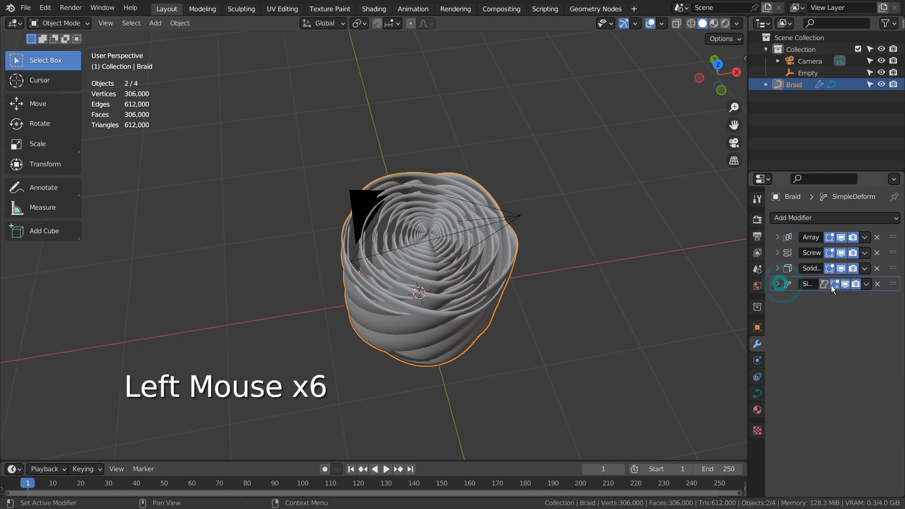
Turn off the viewport display of the Braid object's SimpleDeform, Solidify, Screw and Array modifiers
{"action": "left_click", "coordinate": [846, 284]}
{"action": "left_click", "coordinate": [842, 268]}
{"action": "left_click", "coordinate": [842, 253]}
{"action": "left_click", "coordinate": [842, 237]}
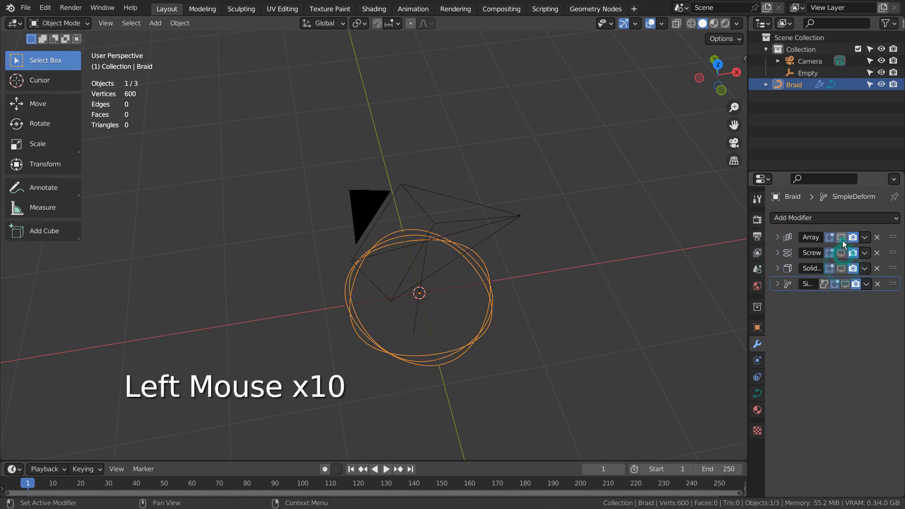
{"action": "middle_click_drag", "start_coordinate": [543, 367], "coordinate": [491, 327]}
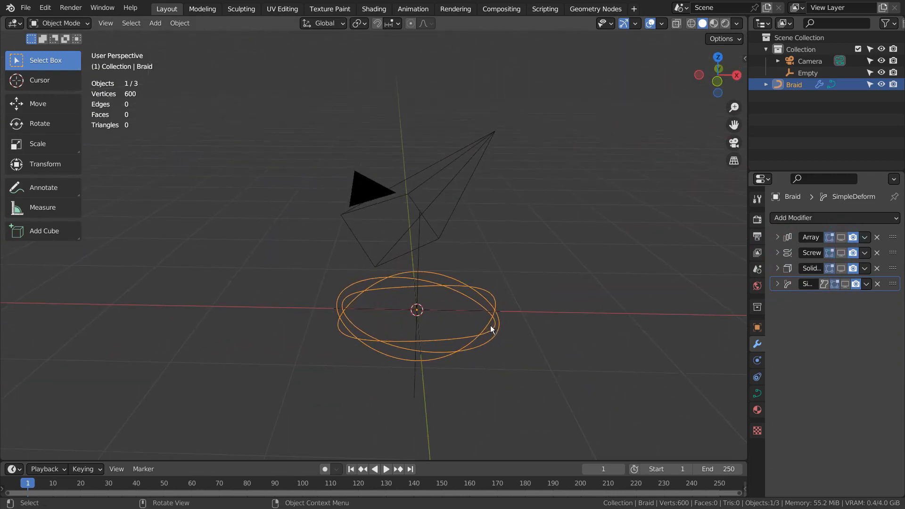
Select the original Braid curve together with the empty at its centre and hide both
{"action": "left_click", "coordinate": [486, 327]}
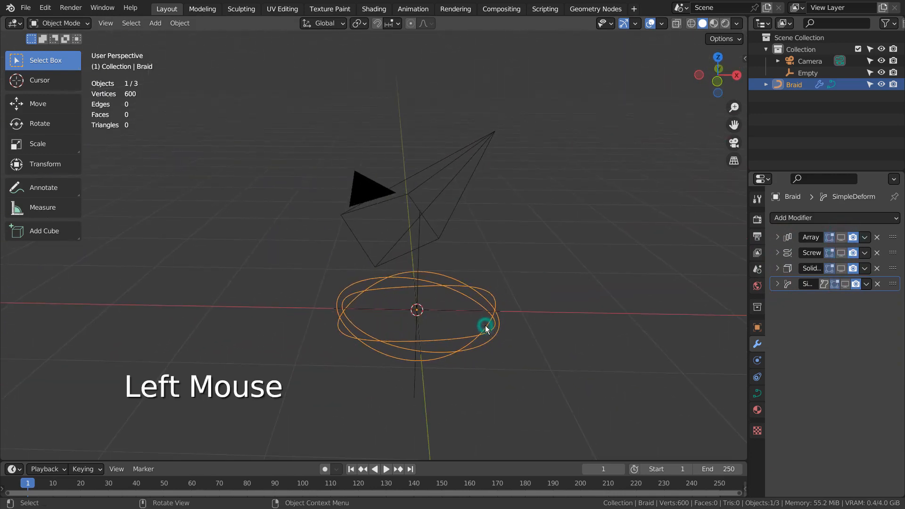
{"action": "left_click", "coordinate": [423, 309]}
{"action": "left_click", "coordinate": [560, 301]}
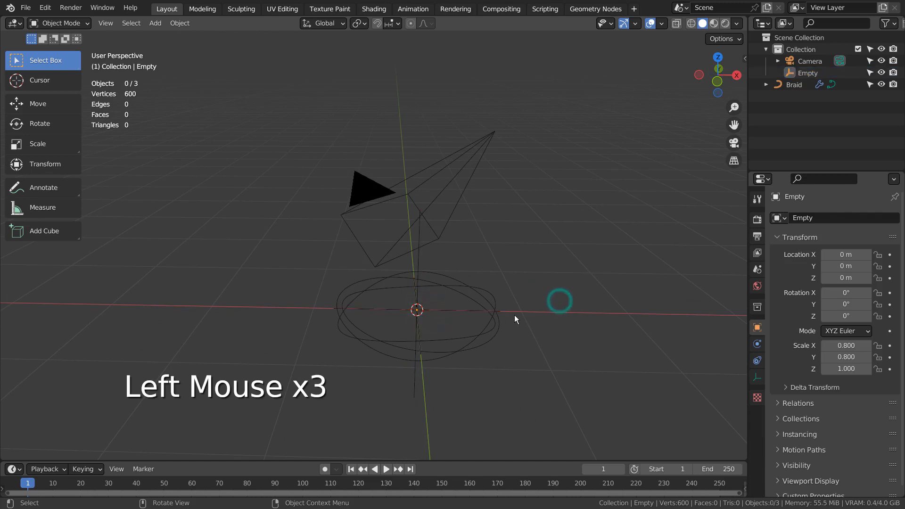
{"action": "left_click_drag", "start_coordinate": [319, 279], "coordinate": [534, 380]}
{"action": "key", "text": "h"}
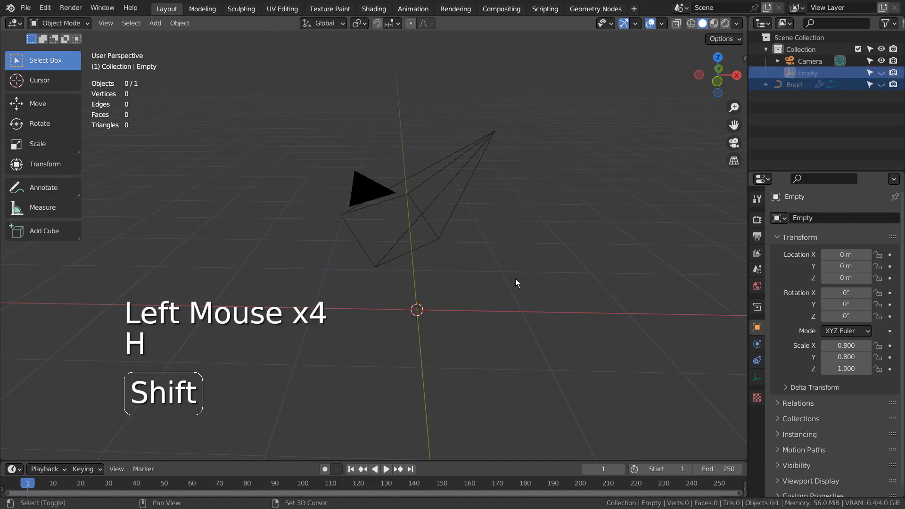
Add a Braid Knot curve at the world origin
{"action": "key", "text": "shift+a"}
{"action": "mouse_move", "coordinate": [513, 274]}
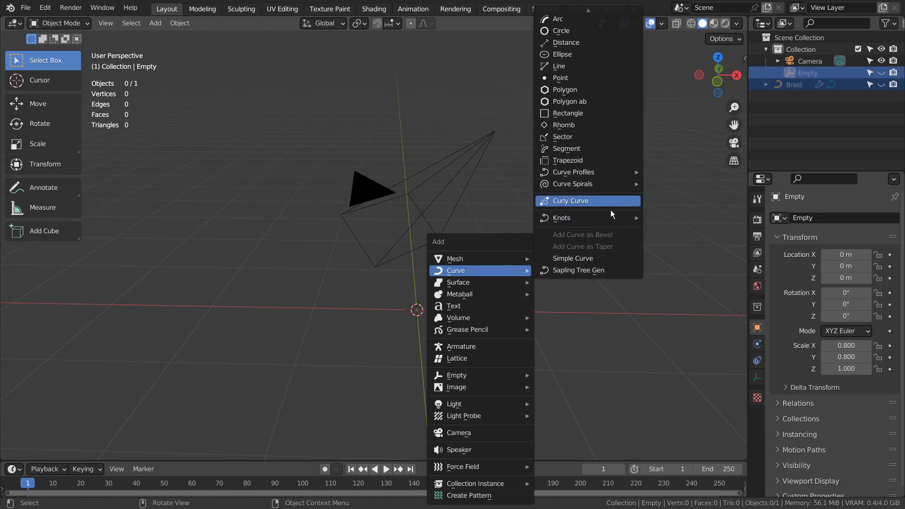
{"action": "mouse_move", "coordinate": [610, 214]}
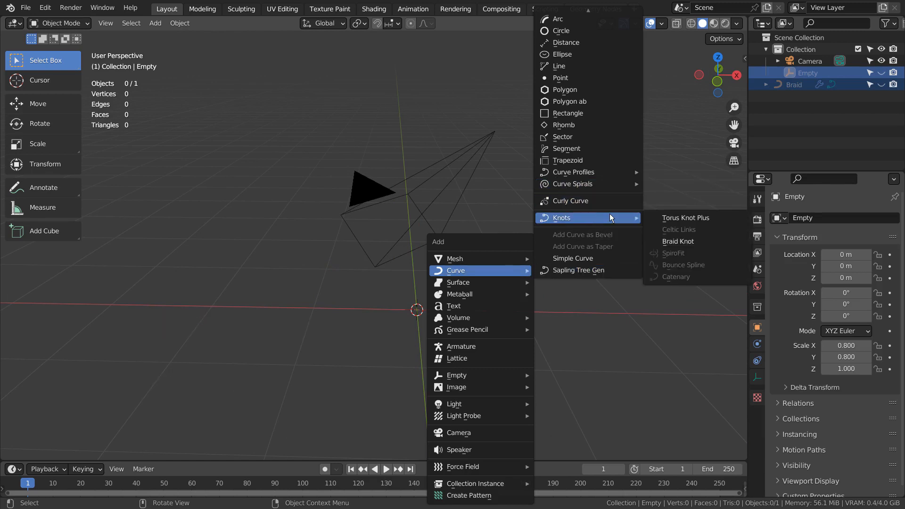
{"action": "left_click", "coordinate": [687, 245]}
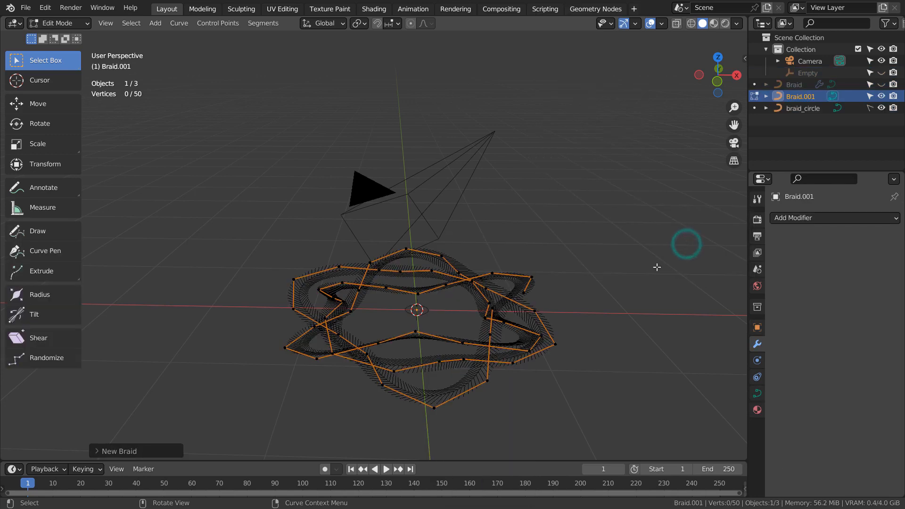
Set the new braid to 3 strands, 6 sides, radius 1.21, thickness 0.18 and width 0.44, and return to Object Mode
{"action": "left_click", "coordinate": [147, 450]}
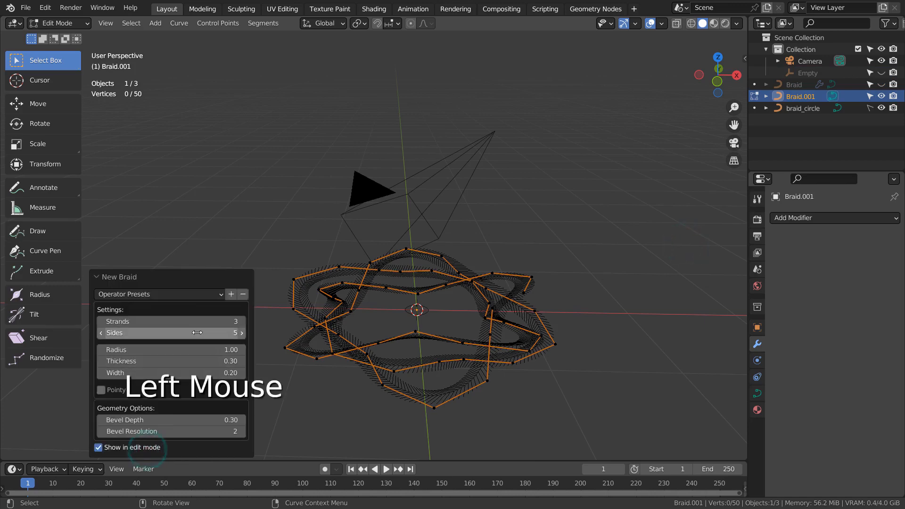
{"action": "mouse_move", "coordinate": [197, 362]}
{"action": "left_mouse_down"}
{"action": "mouse_move", "coordinate": [208, 362]}
{"action": "mouse_move", "coordinate": [192, 366]}
{"action": "left_mouse_up"}
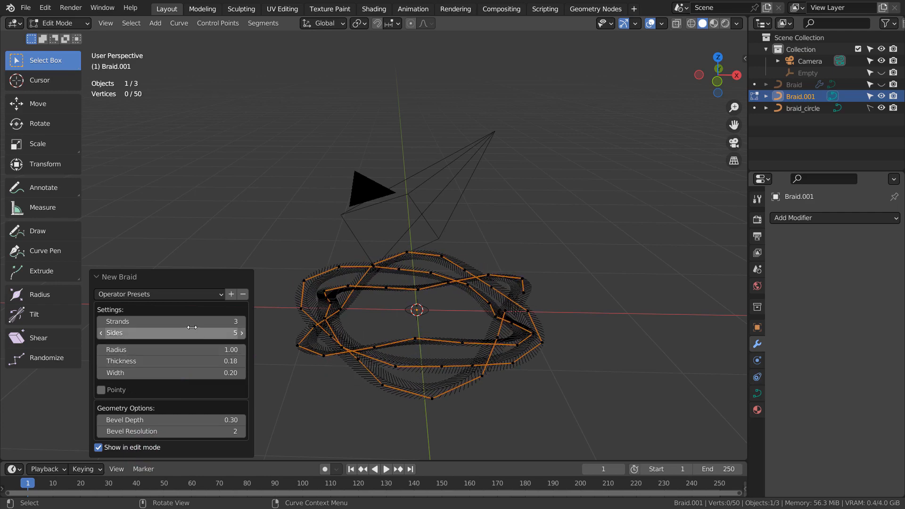
{"action": "left_click_drag", "start_coordinate": [192, 323], "coordinate": [179, 377]}
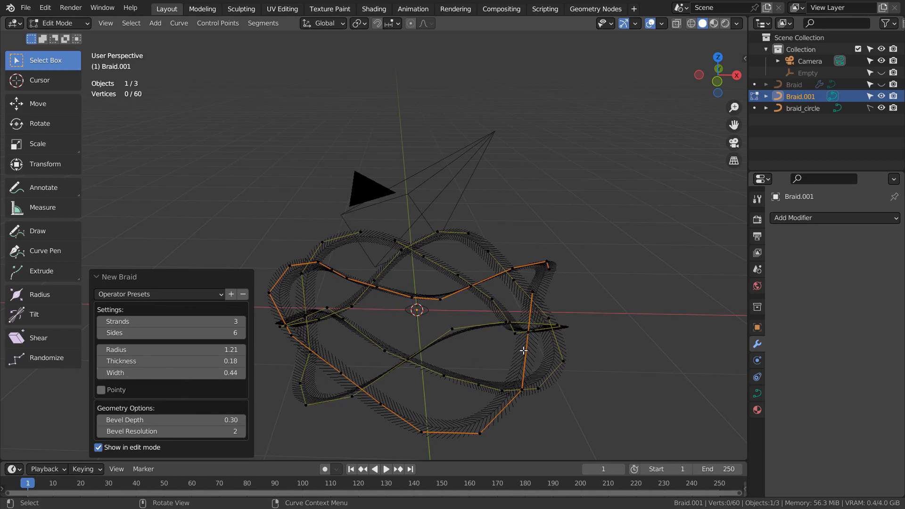
{"action": "key", "text": "Tab"}
{"action": "middle_click_drag", "start_coordinate": [590, 302], "coordinate": [462, 377]}
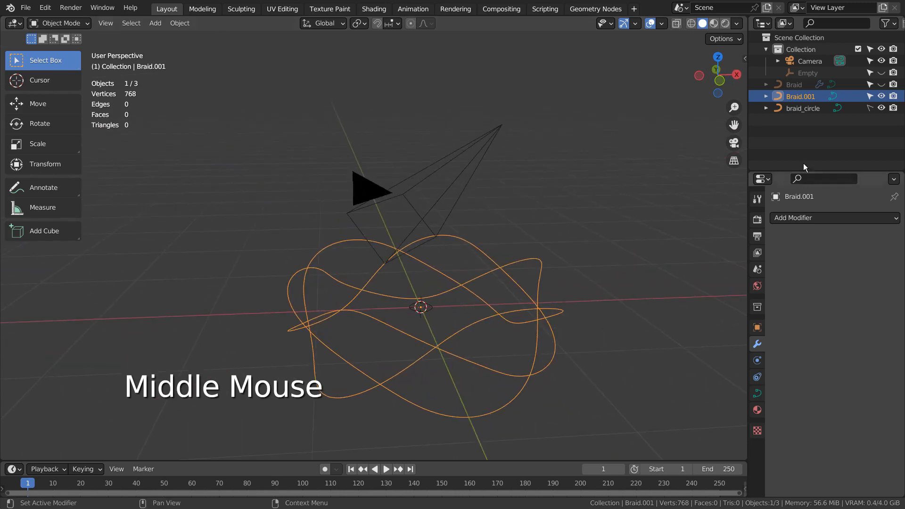
Unhide the original Braid object and turn on the viewport display of its Array, Screw, Solidify and SimpleDeform modifiers
{"action": "left_click", "coordinate": [802, 85]}
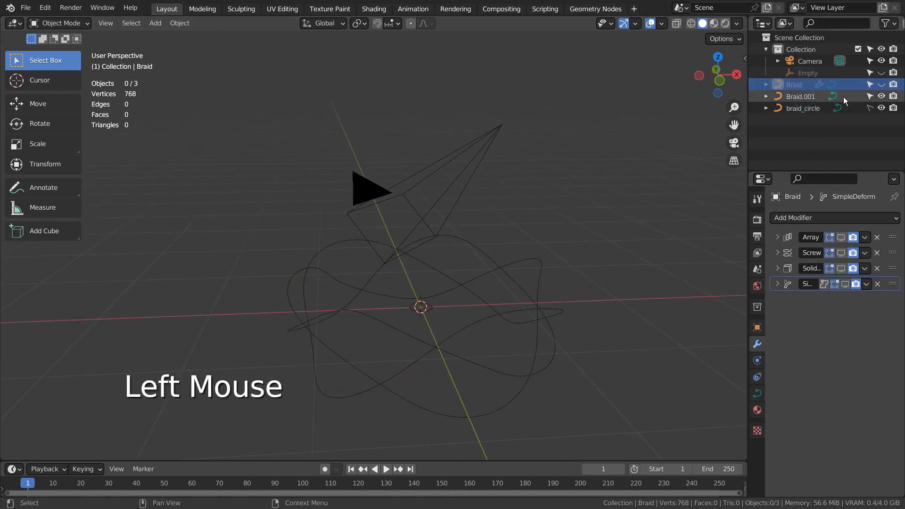
{"action": "left_click", "coordinate": [881, 88]}
{"action": "left_click", "coordinate": [803, 85]}
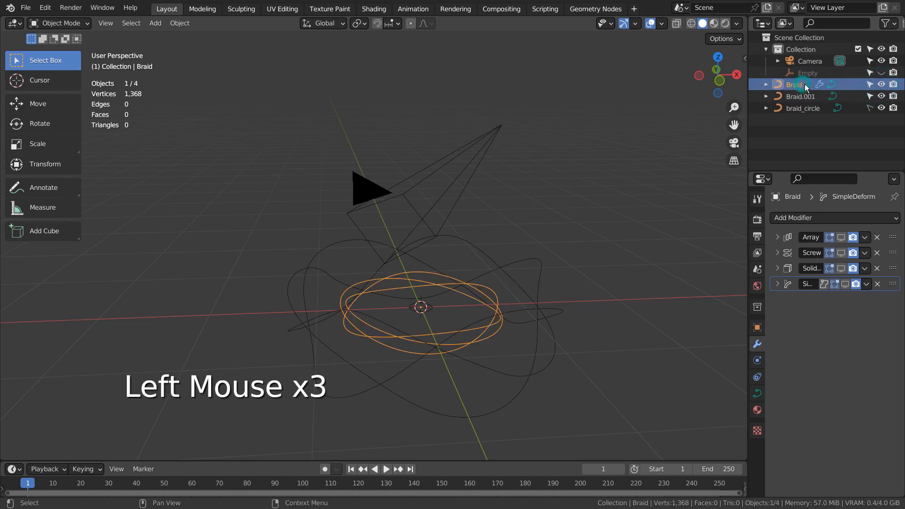
{"action": "left_click", "coordinate": [841, 237]}
{"action": "left_click", "coordinate": [841, 253]}
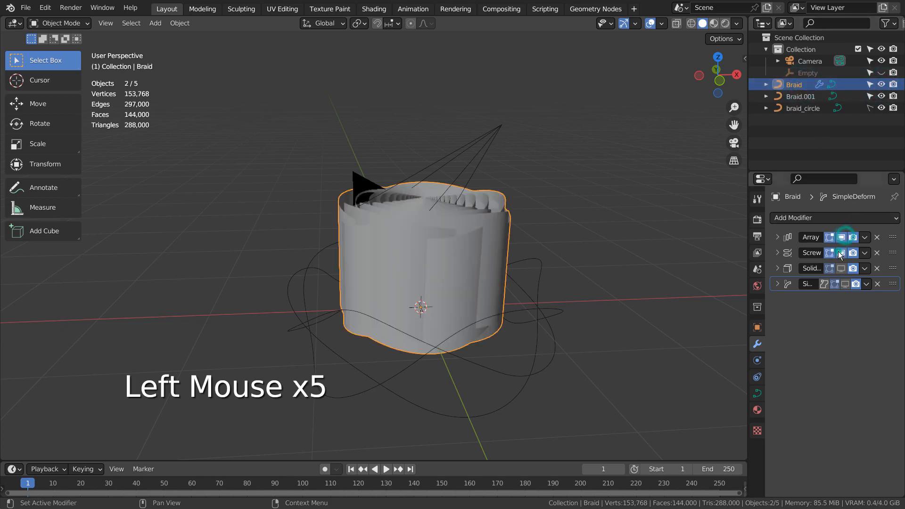
{"action": "left_click", "coordinate": [841, 270]}
{"action": "left_click", "coordinate": [844, 285]}
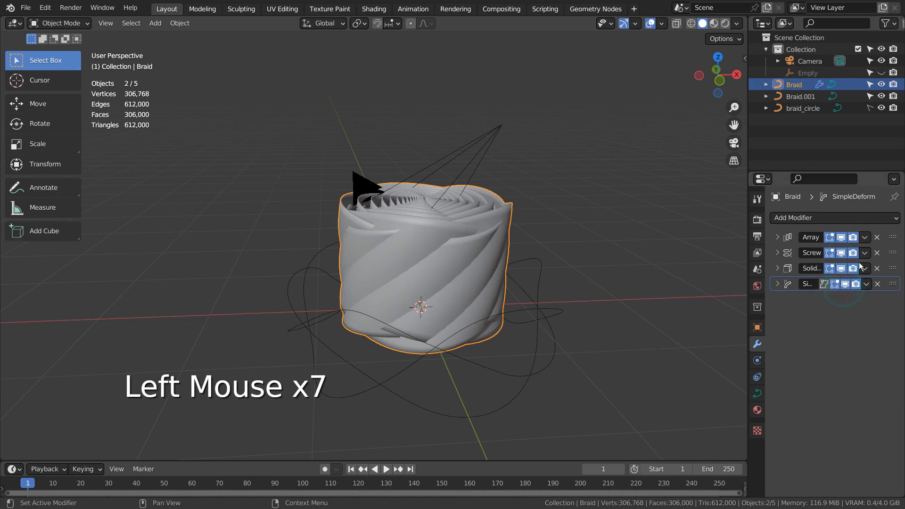
Copy the modifiers from the original Braid object to the new braid curve and hide the original
{"action": "left_click", "coordinate": [538, 295]}
{"action": "left_click", "coordinate": [477, 268], "text": "shift"}
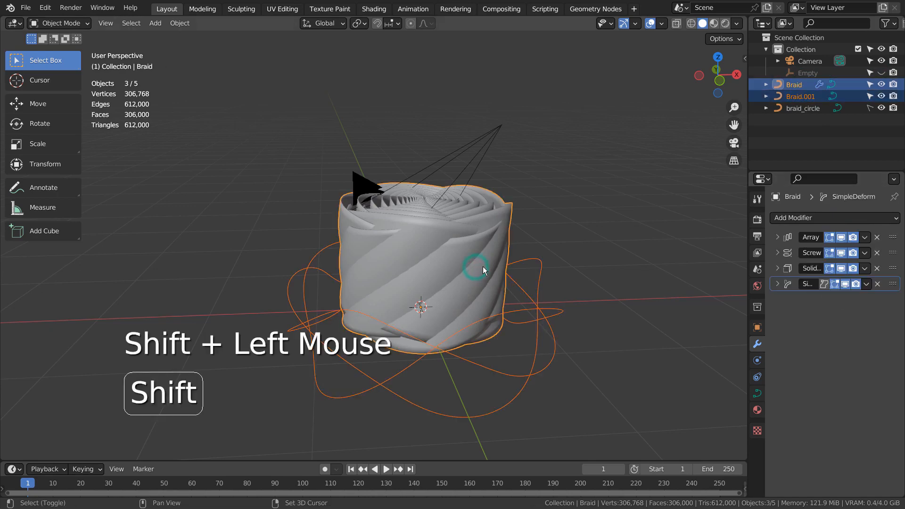
{"action": "left_click", "coordinate": [183, 23]}
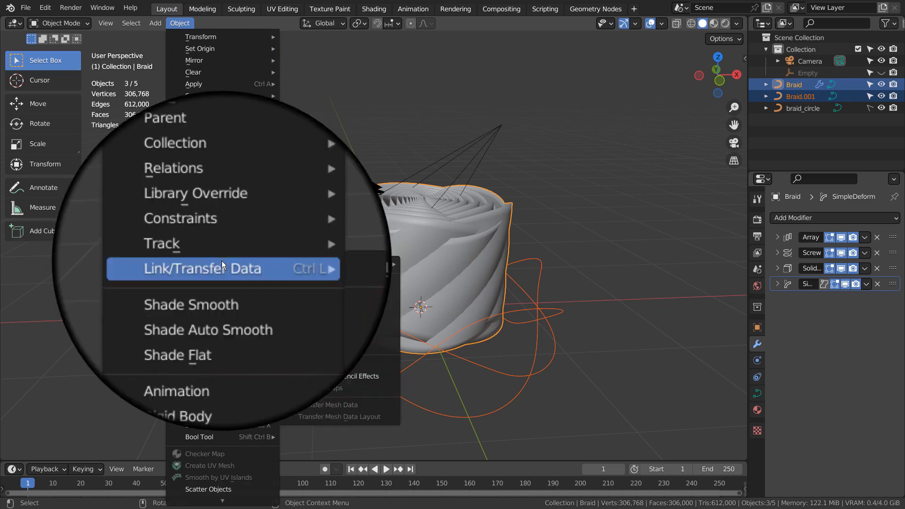
{"action": "mouse_move", "coordinate": [212, 265]}
{"action": "left_click", "coordinate": [346, 365]}
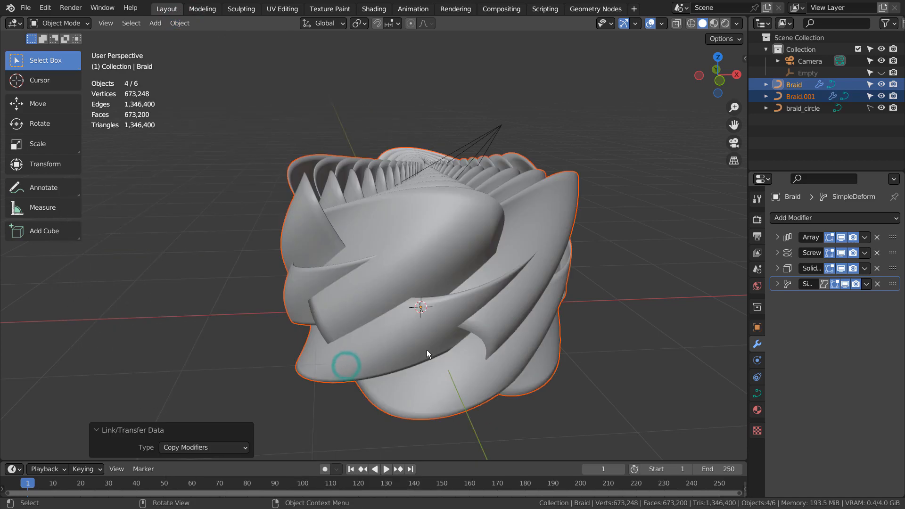
{"action": "left_click", "coordinate": [882, 84]}
{"action": "middle_click_drag", "start_coordinate": [651, 217], "coordinate": [537, 230]}
Try scaling the new braid object uniformly to 0.776, inspect its shape from several sides, and undo the resize
{"action": "left_click", "coordinate": [497, 253]}
{"action": "key", "text": "s"}
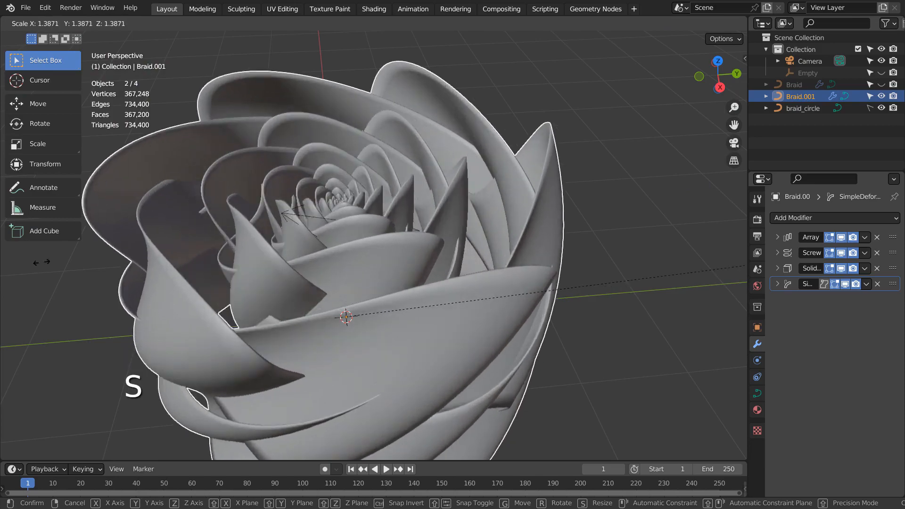
{"action": "left_click", "coordinate": [583, 281]}
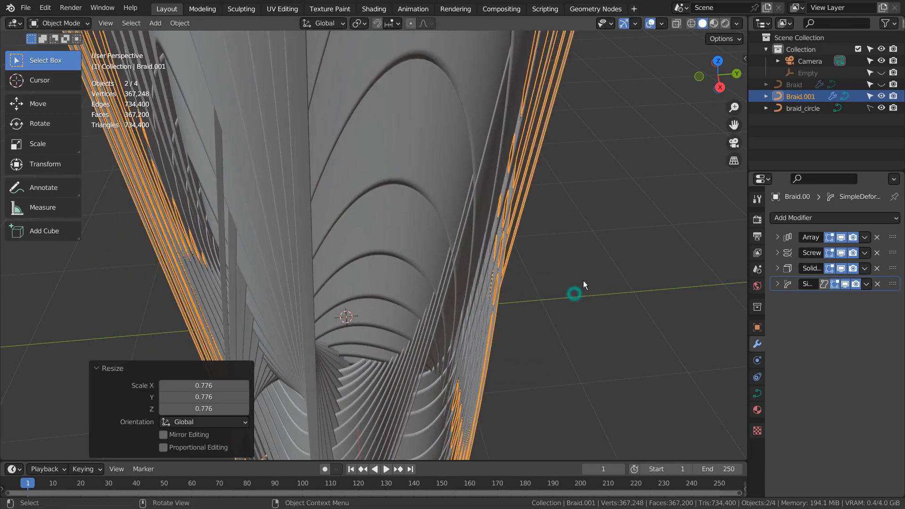
{"action": "scroll", "coordinate": [584, 279], "scroll_direction": "down", "scroll_amount": 4}
{"action": "mouse_move", "coordinate": [584, 279]}
{"action": "middle_mouse_down"}
{"action": "mouse_move", "coordinate": [545, 256]}
{"action": "mouse_move", "coordinate": [547, 285]}
{"action": "mouse_move", "coordinate": [562, 276]}
{"action": "mouse_move", "coordinate": [575, 288]}
{"action": "middle_mouse_up"}
{"action": "scroll", "coordinate": [547, 285], "scroll_direction": "up", "scroll_amount": 3}
{"action": "scroll", "coordinate": [575, 287], "scroll_direction": "up", "scroll_amount": 4}
{"action": "middle_click_drag", "start_coordinate": [545, 333], "coordinate": [585, 241]}
{"action": "scroll", "coordinate": [555, 323], "scroll_direction": "down", "scroll_amount": 5}
{"action": "key", "text": "ctrl+z"}
Scale the new braid object uniformly to 0.682
{"action": "key", "text": "s"}
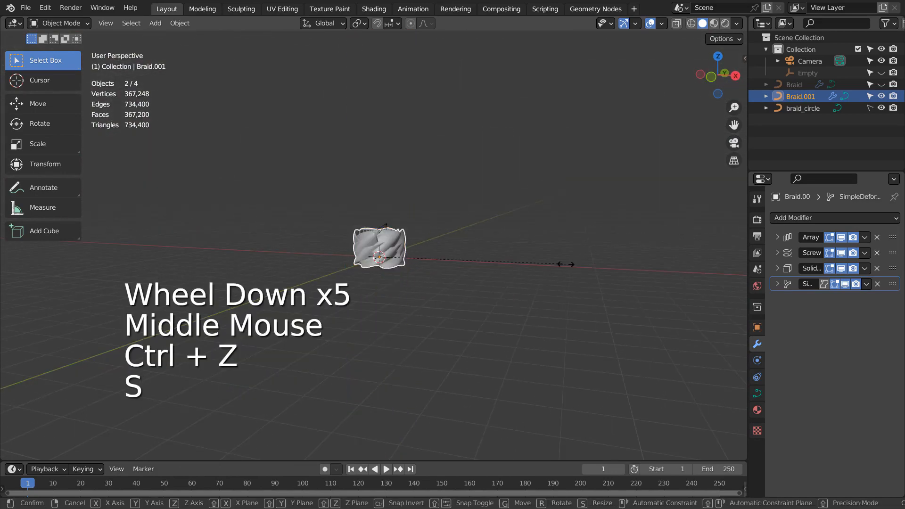
{"action": "left_click", "coordinate": [506, 275]}
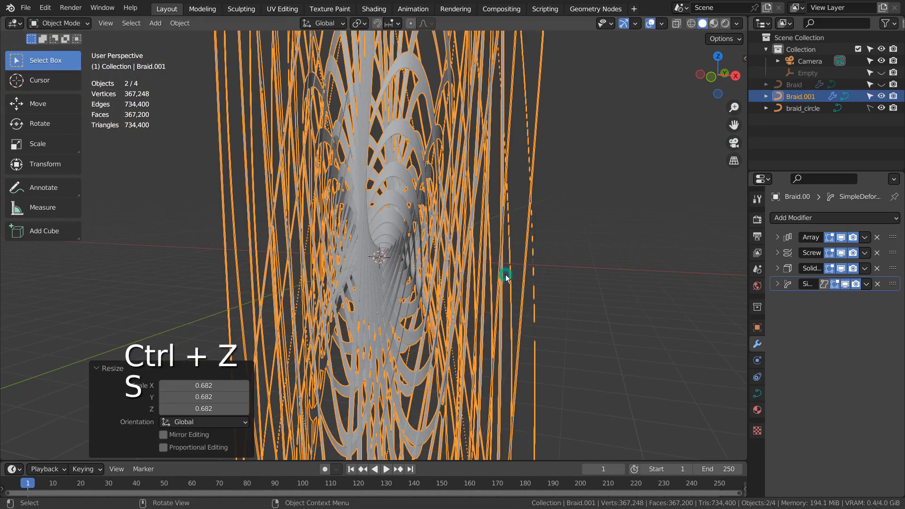
Undo the last resize, scale the new braid object uniformly to 0.515 instead, and inspect its shape from above
{"action": "key", "text": "ctrl+z"}
{"action": "key", "text": "s"}
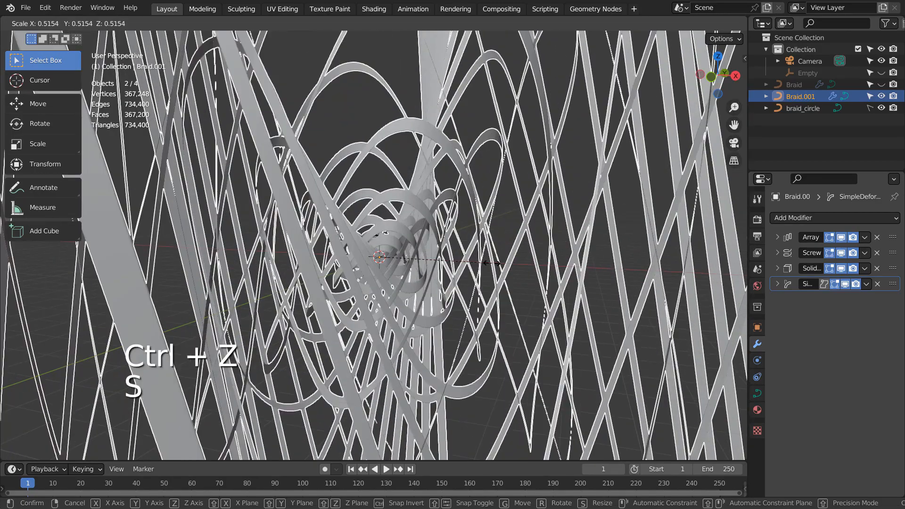
{"action": "left_click", "coordinate": [493, 262]}
{"action": "scroll", "coordinate": [527, 264], "scroll_direction": "down", "scroll_amount": 7}
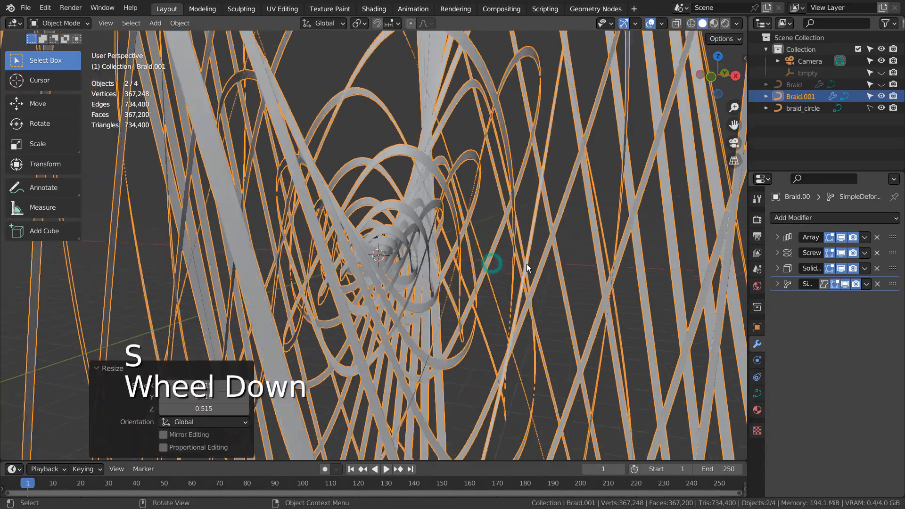
{"action": "scroll", "coordinate": [558, 253], "scroll_direction": "up", "scroll_amount": 2}
{"action": "scroll", "coordinate": [558, 254], "scroll_direction": "up", "scroll_amount": 7}
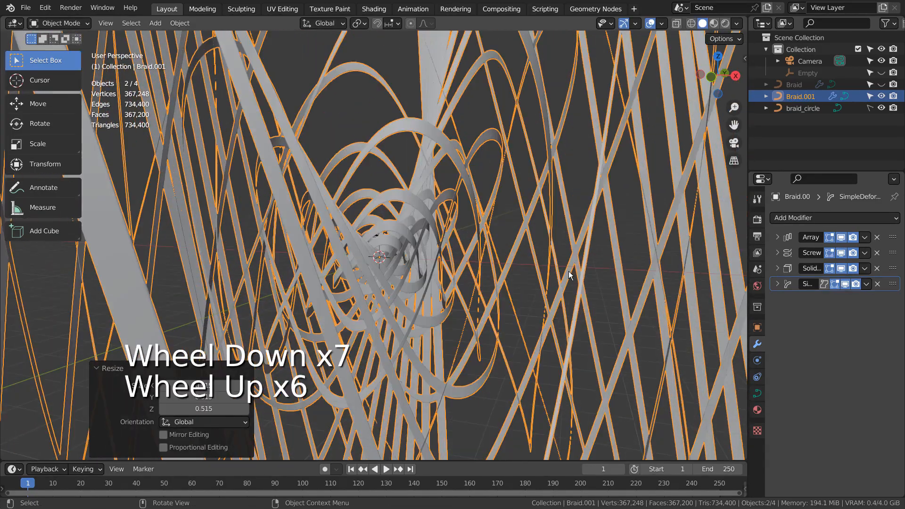
{"action": "middle_click_drag", "start_coordinate": [566, 264], "coordinate": [533, 302]}
{"action": "middle_click_drag", "start_coordinate": [533, 302], "coordinate": [547, 295]}
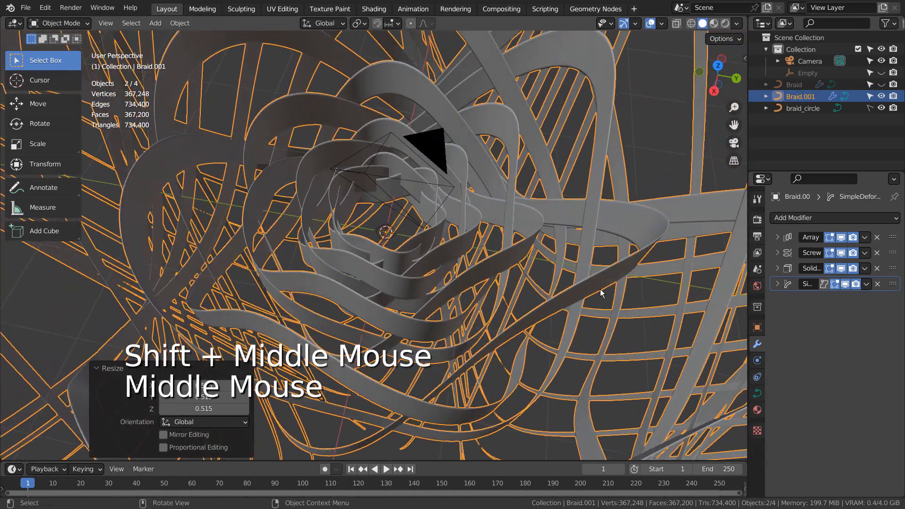
Delete the new braid object and unhide the original Braid and the Empty
{"action": "key", "text": "x"}
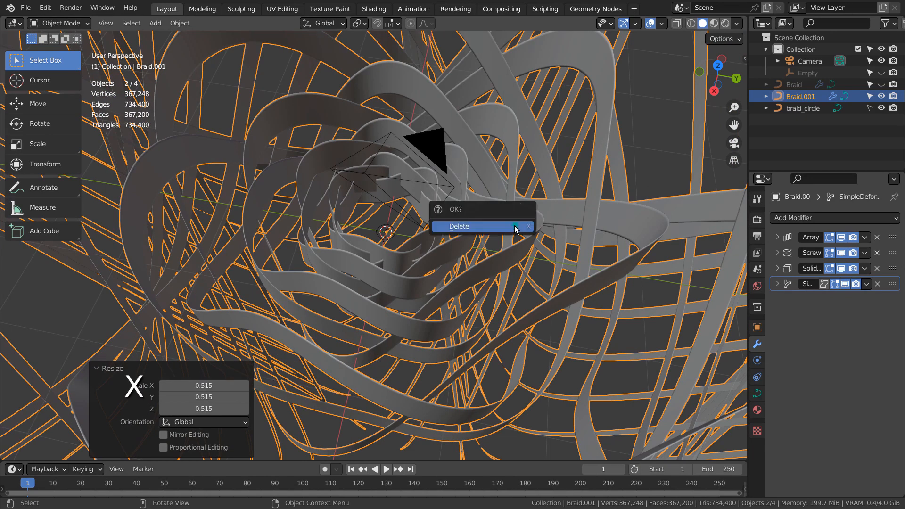
{"action": "left_click", "coordinate": [516, 230]}
{"action": "left_click", "coordinate": [881, 84]}
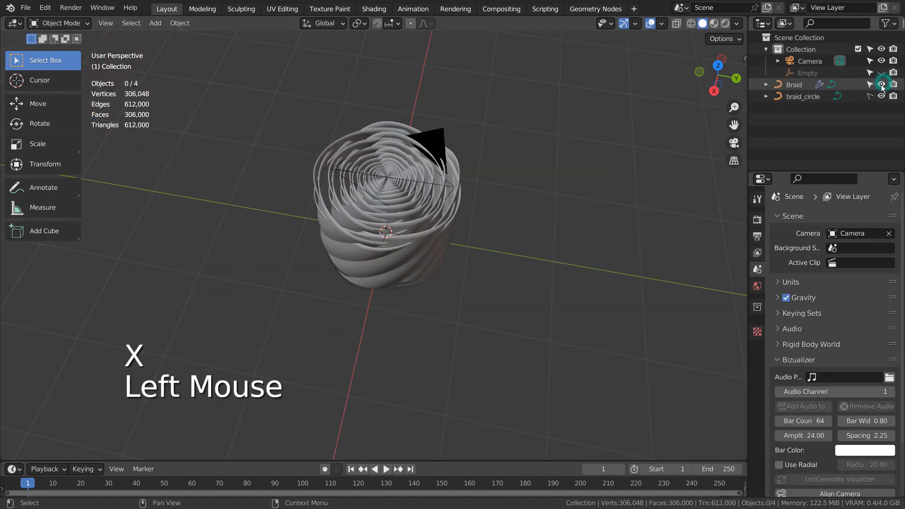
{"action": "left_click", "coordinate": [880, 74]}
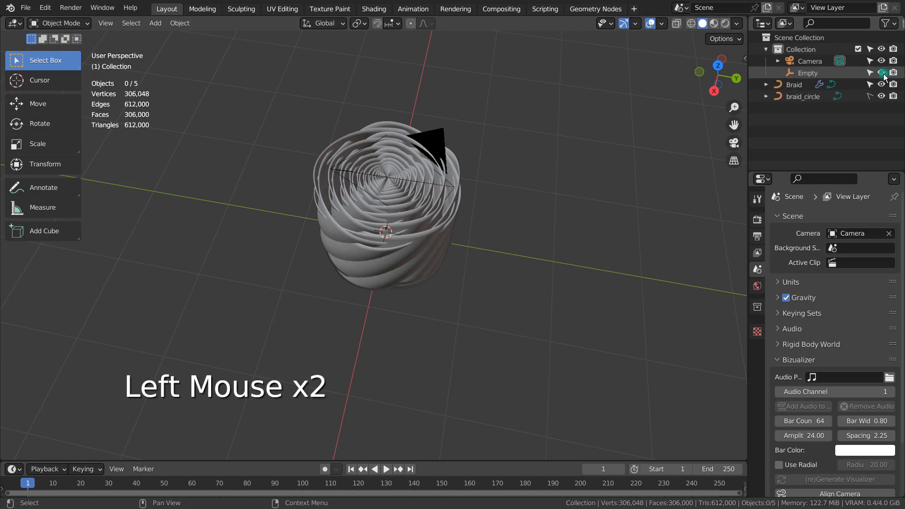
{"action": "left_click", "coordinate": [879, 74]}
{"action": "left_click", "coordinate": [879, 76]}
Select the original Braid and examine the settings of its SimpleDeform, Solidify, Screw and Array modifiers in an enlarged view
{"action": "left_click", "coordinate": [819, 84]}
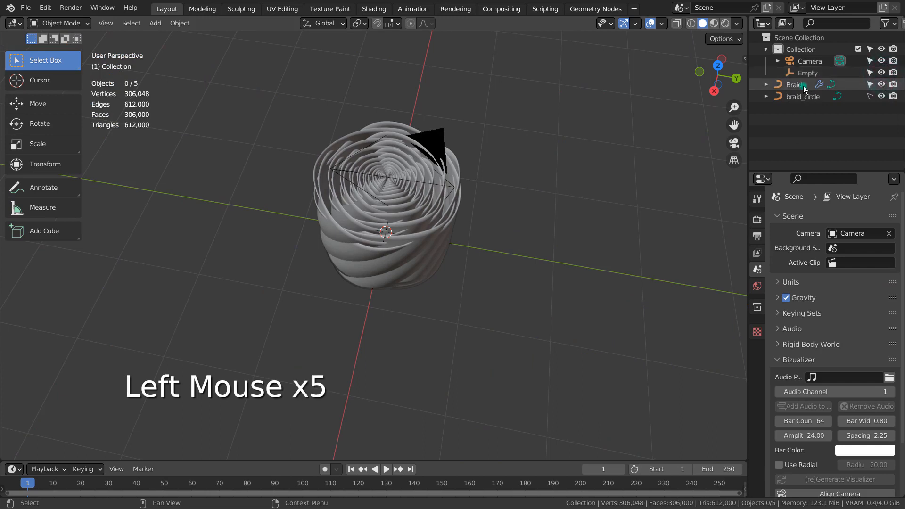
{"action": "key", "text": "ctrl+space"}
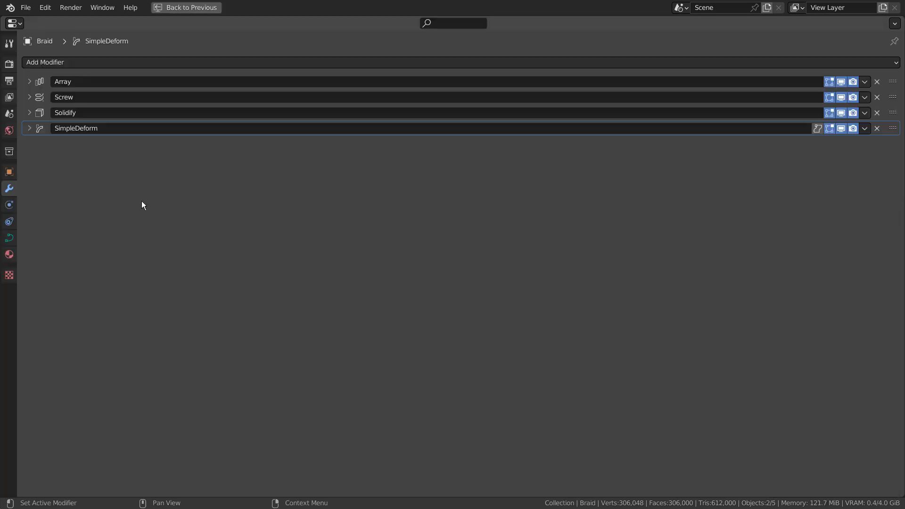
{"action": "left_click", "coordinate": [30, 128]}
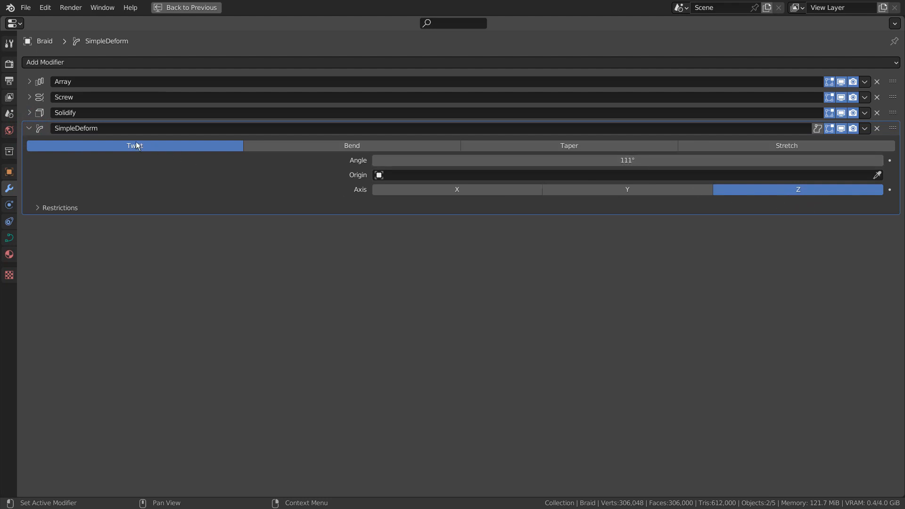
{"action": "left_click", "coordinate": [29, 124]}
{"action": "left_click", "coordinate": [29, 112]}
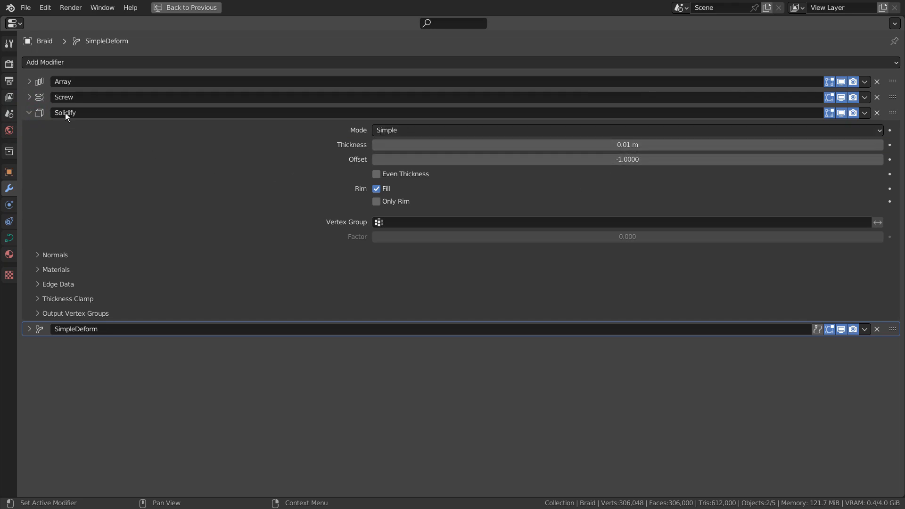
{"action": "left_click", "coordinate": [32, 111]}
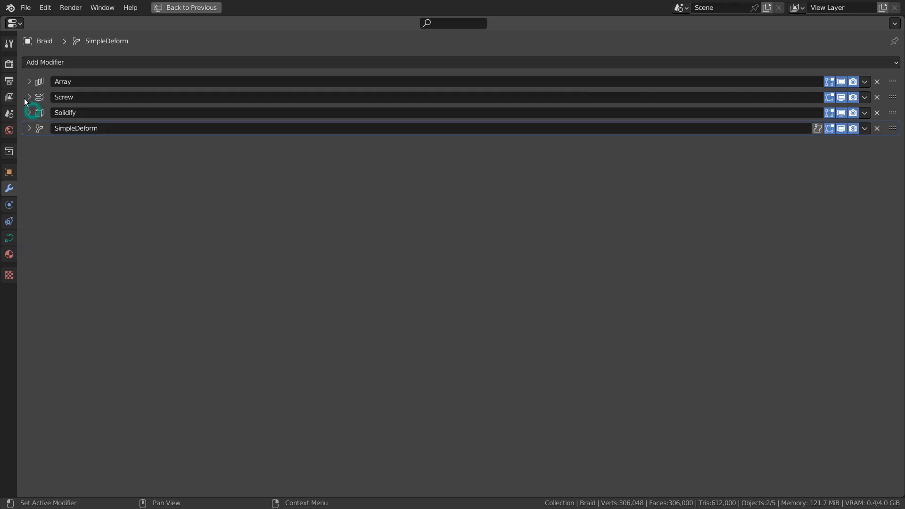
{"action": "left_click", "coordinate": [25, 98]}
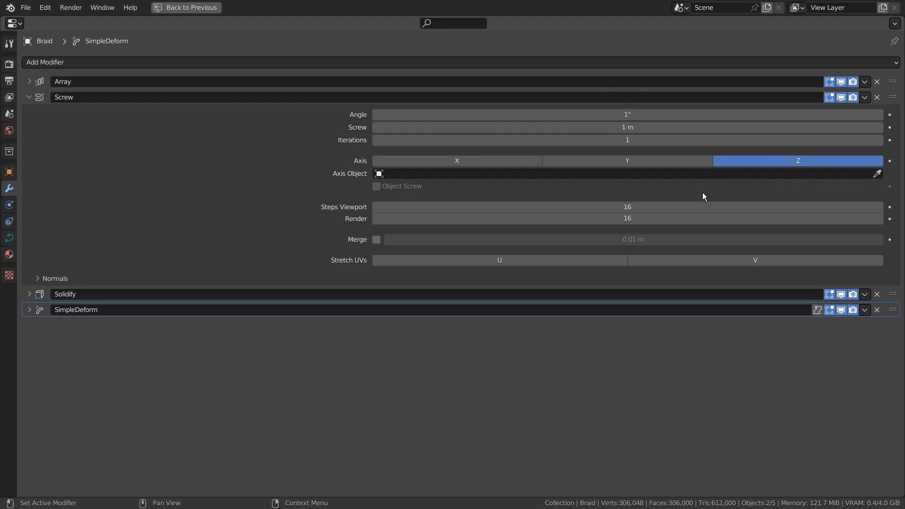
{"action": "left_click", "coordinate": [33, 97]}
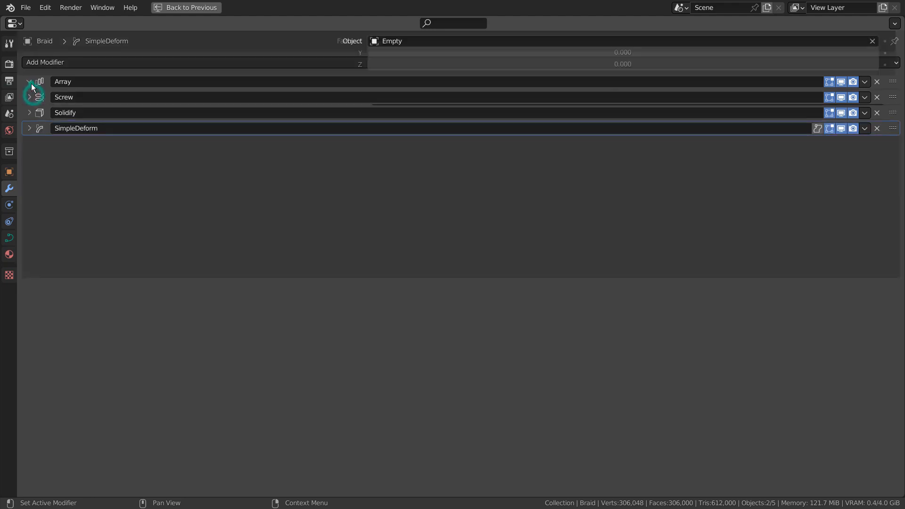
{"action": "left_click", "coordinate": [31, 83]}
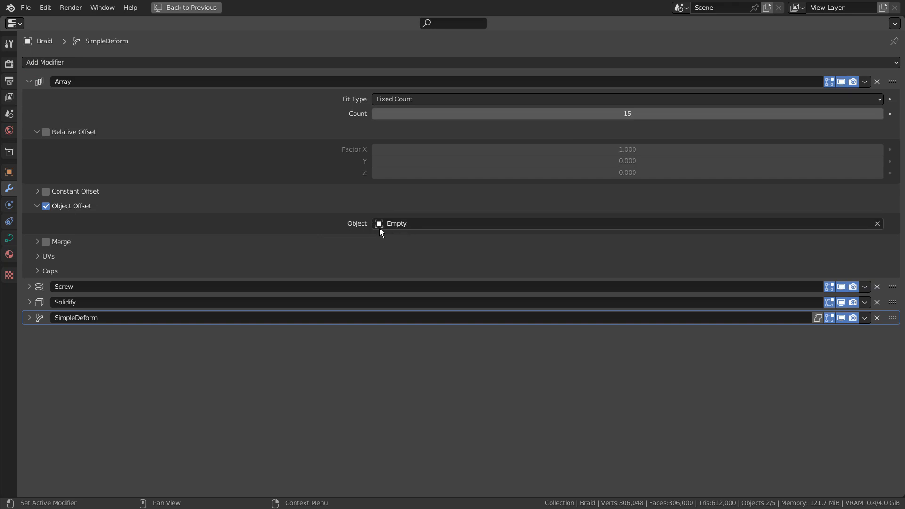
{"action": "key", "text": "ctrl+space"}
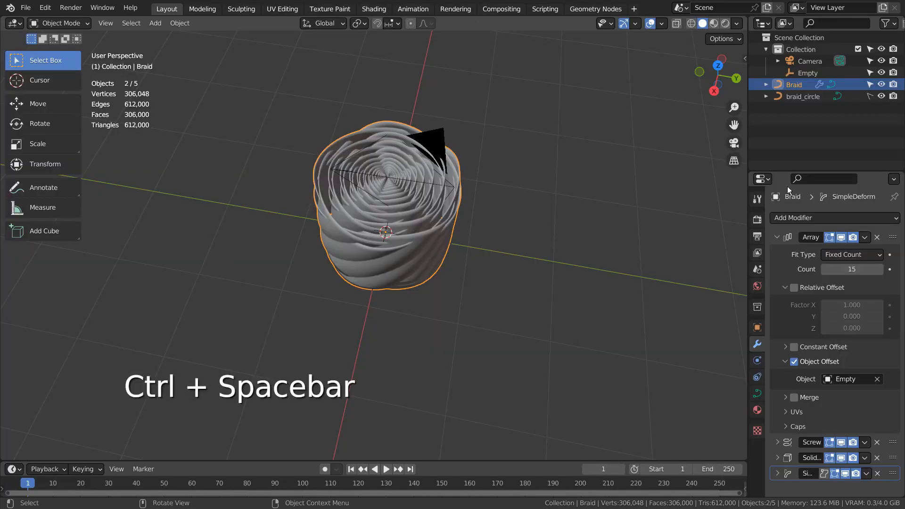
Select the Empty used for the array's object offset and examine its transform values, especially the scale
{"action": "left_click", "coordinate": [808, 73]}
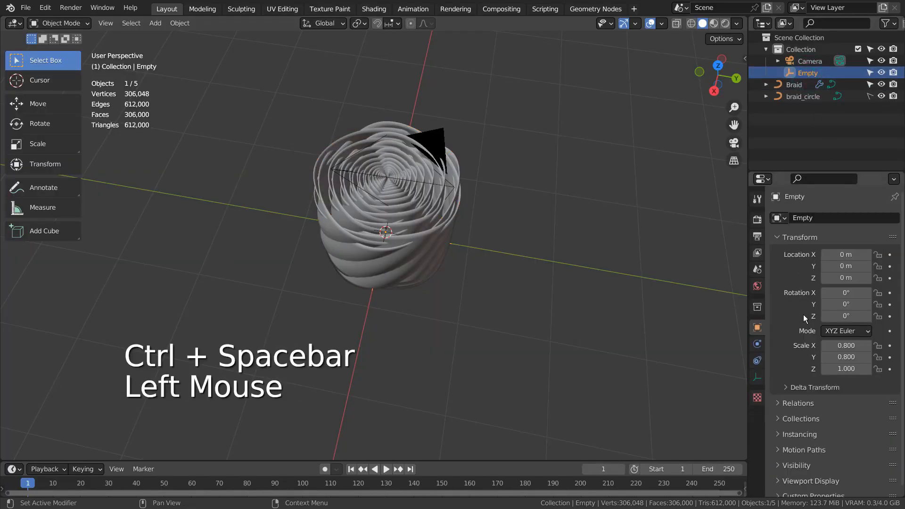
{"action": "key", "text": "ctrl+space"}
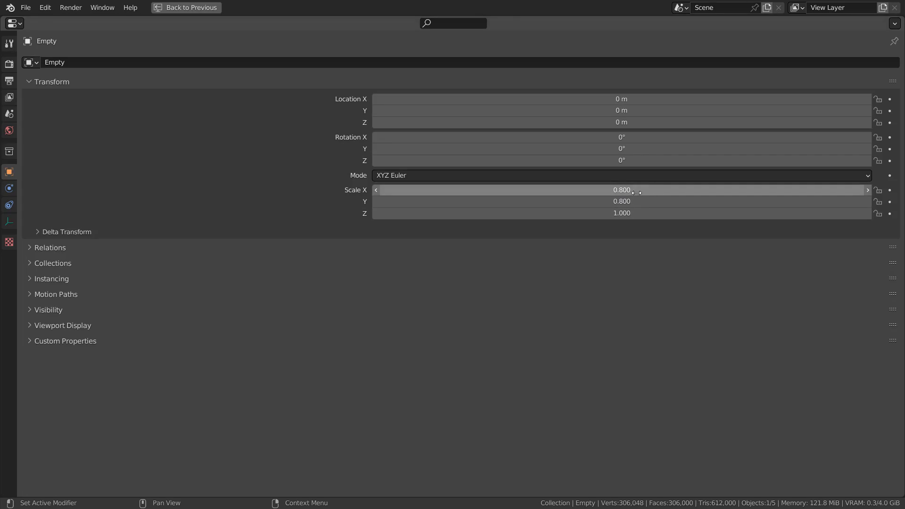
{"action": "key", "text": "ctrl+space"}
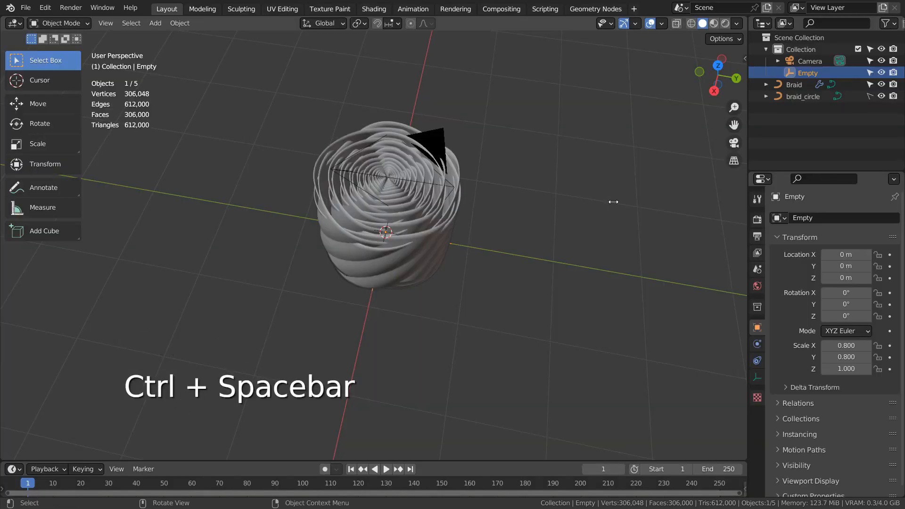
Select the Braid object and view it through the camera in Material Preview shading
{"action": "left_click", "coordinate": [377, 236]}
{"action": "scroll", "coordinate": [462, 162], "scroll_direction": "up", "scroll_amount": 3}
{"action": "key", "text": "KP_0"}
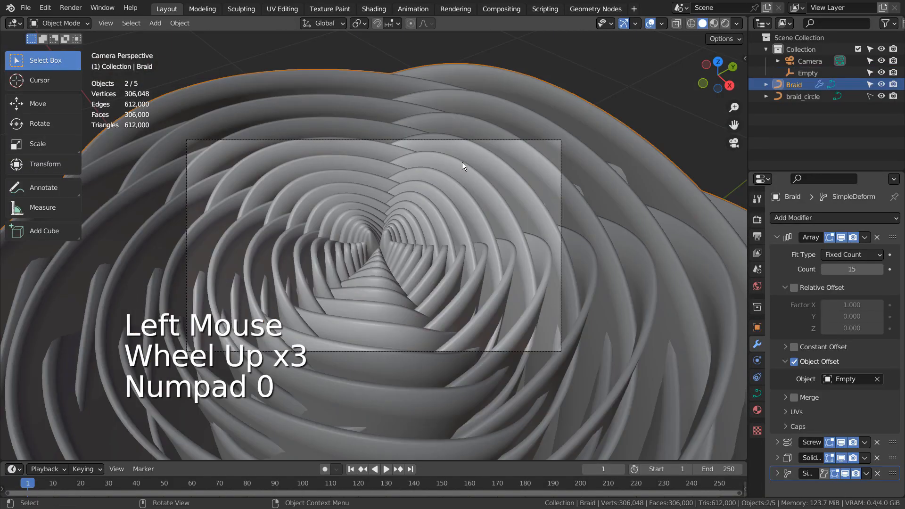
{"action": "left_click", "coordinate": [714, 23]}
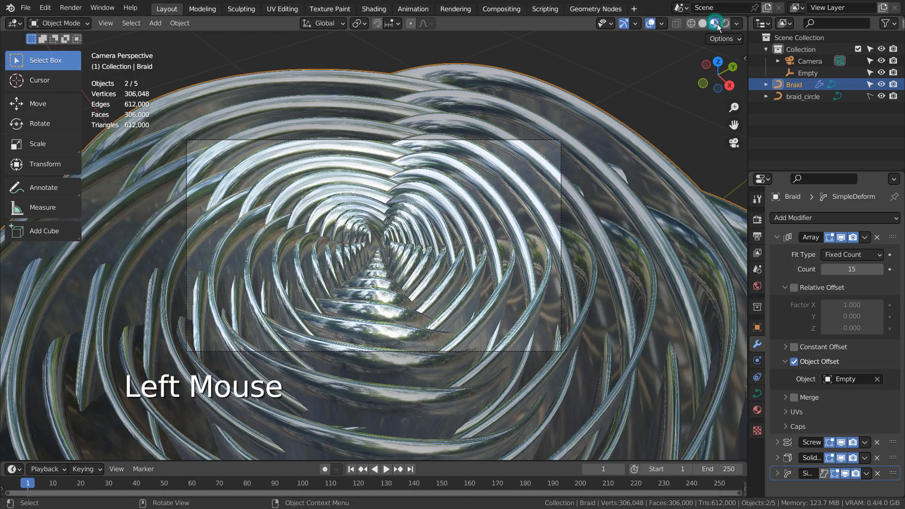
{"action": "left_click", "coordinate": [433, 203]}
Review the Principled BSDF settings of the Braid's material and preview the object in Rendered shading
{"action": "left_click", "coordinate": [757, 410]}
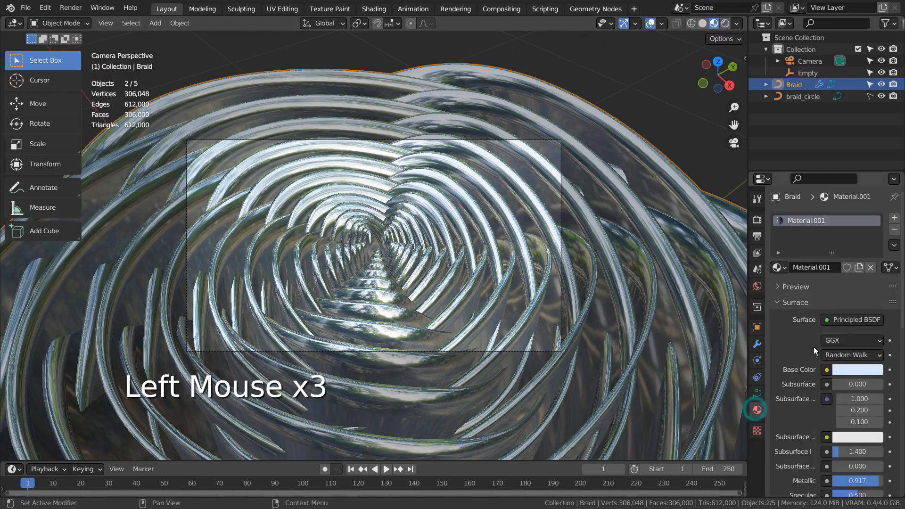
{"action": "key", "text": "ctrl+space"}
{"action": "scroll", "coordinate": [740, 326], "scroll_direction": "down", "scroll_amount": 5}
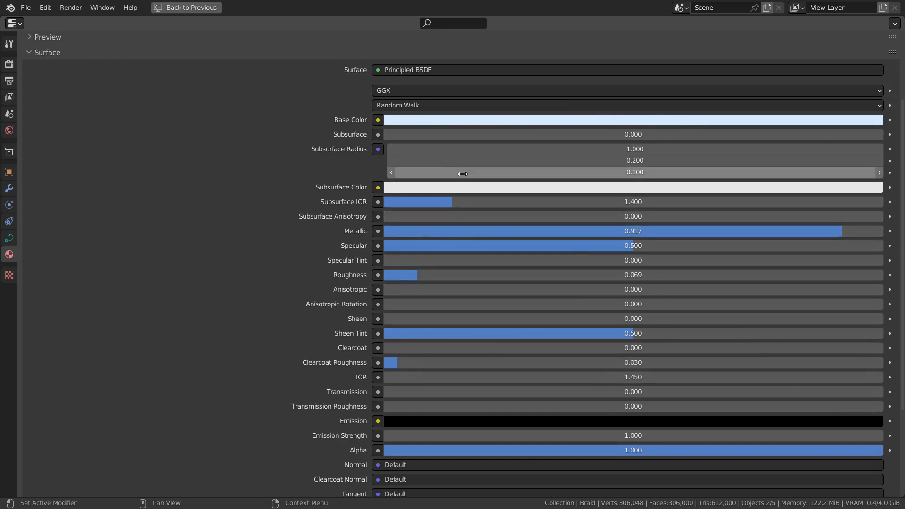
{"action": "key", "text": "ctrl+space"}
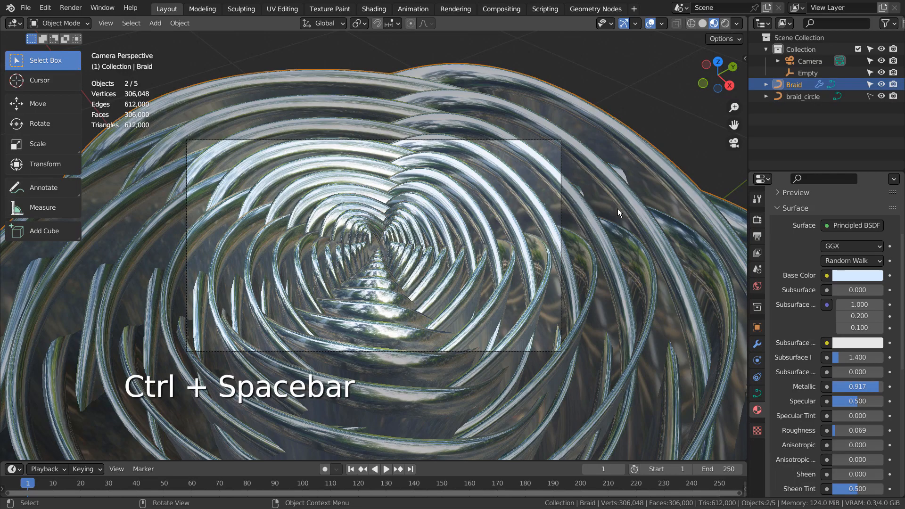
{"action": "left_click", "coordinate": [725, 23]}
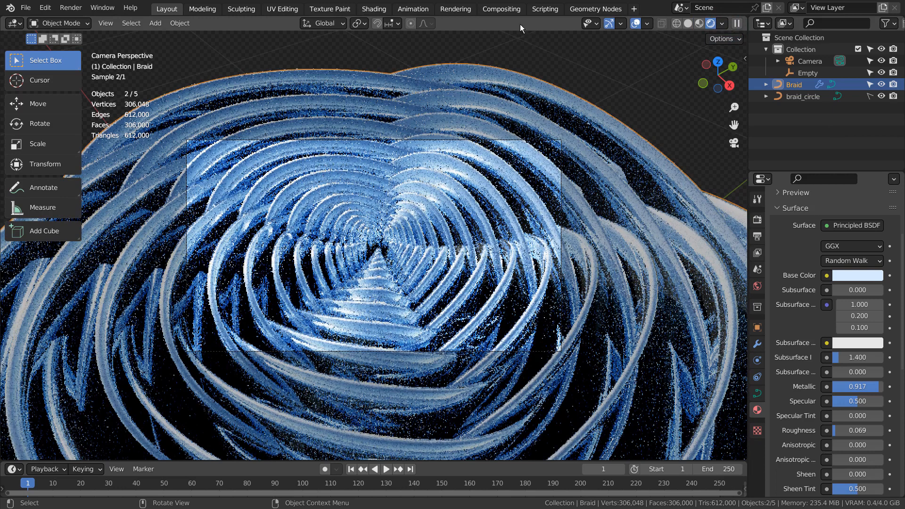
Examine the compositing node tree with its Glare and RGB Curves nodes, including the white level colour of RGB Curves
{"action": "left_click", "coordinate": [508, 11]}
{"action": "key", "text": "ctrl+space"}
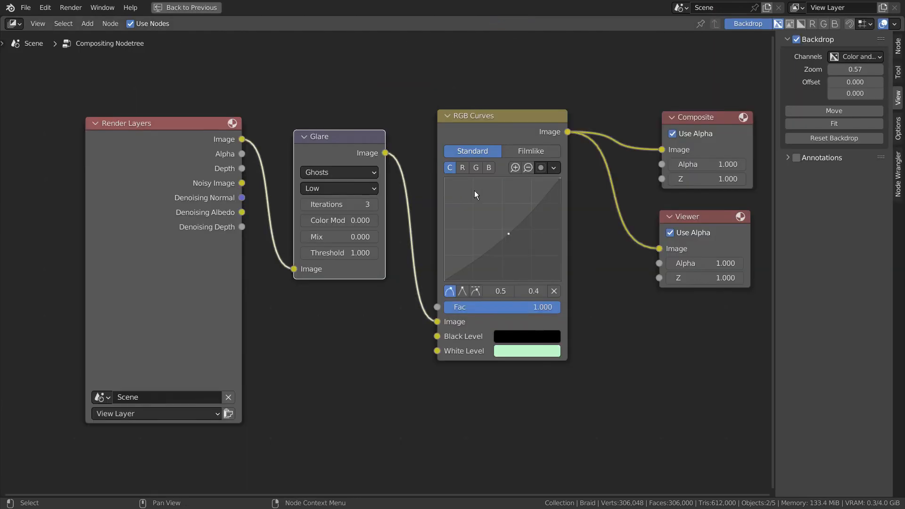
{"action": "key", "text": "n"}
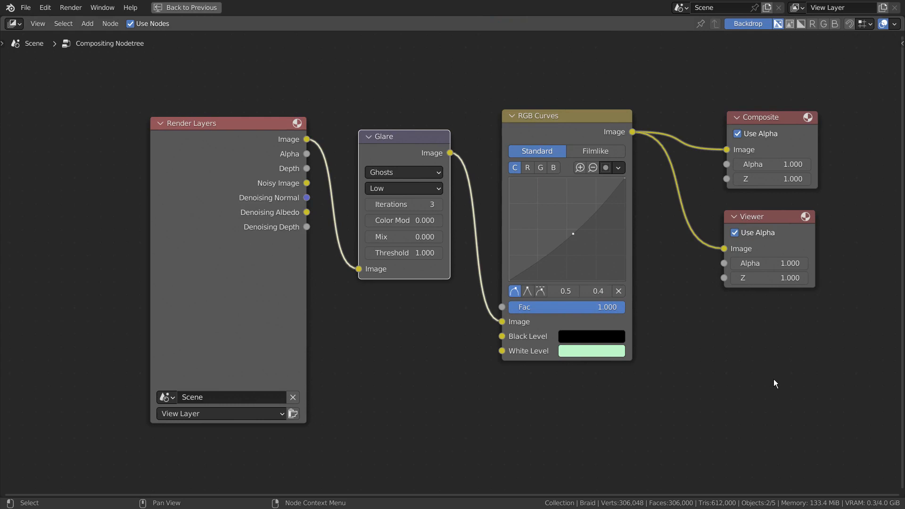
{"action": "key", "text": "Home"}
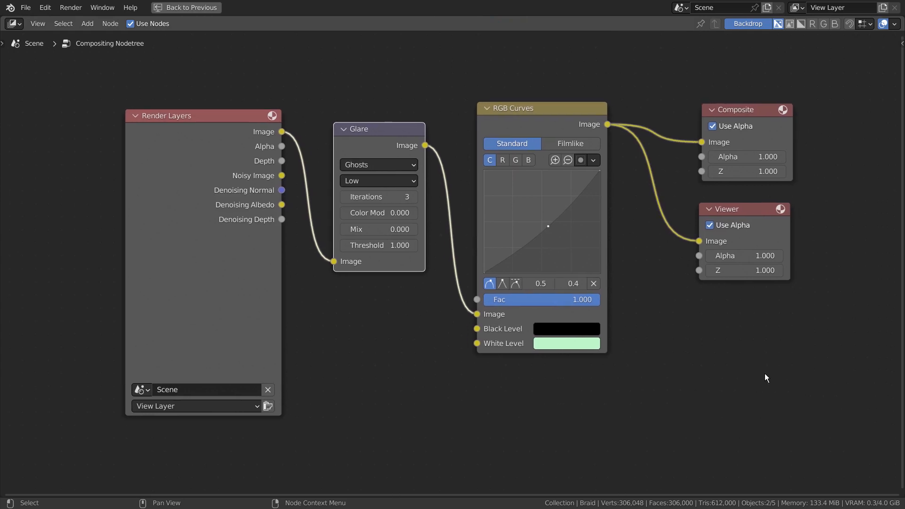
{"action": "left_click", "coordinate": [572, 344]}
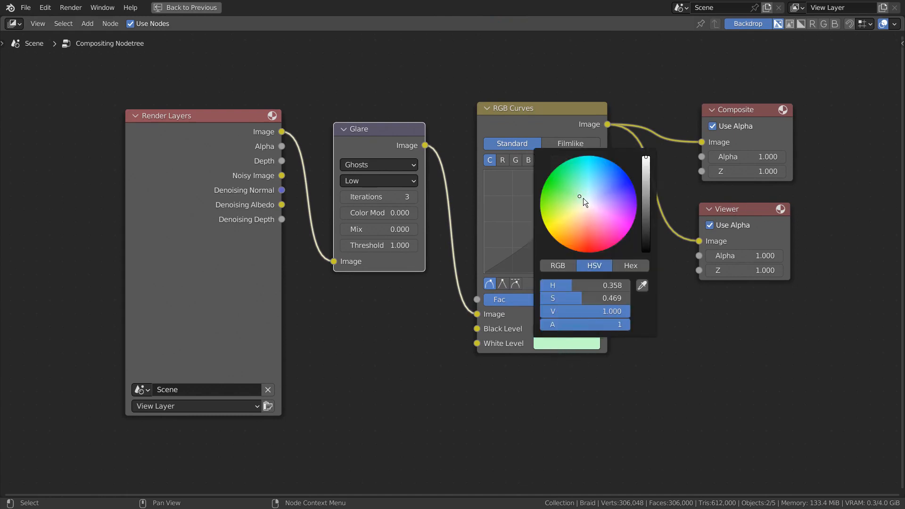
{"action": "left_click", "coordinate": [694, 409]}
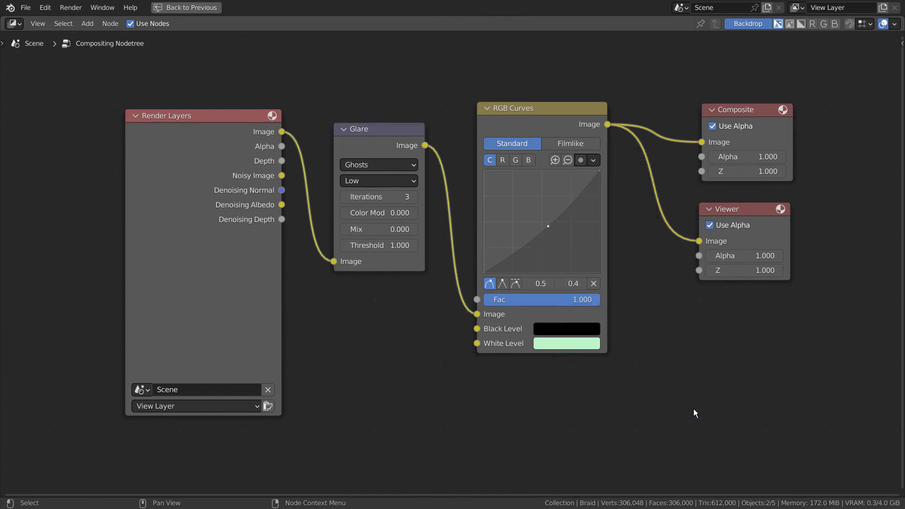